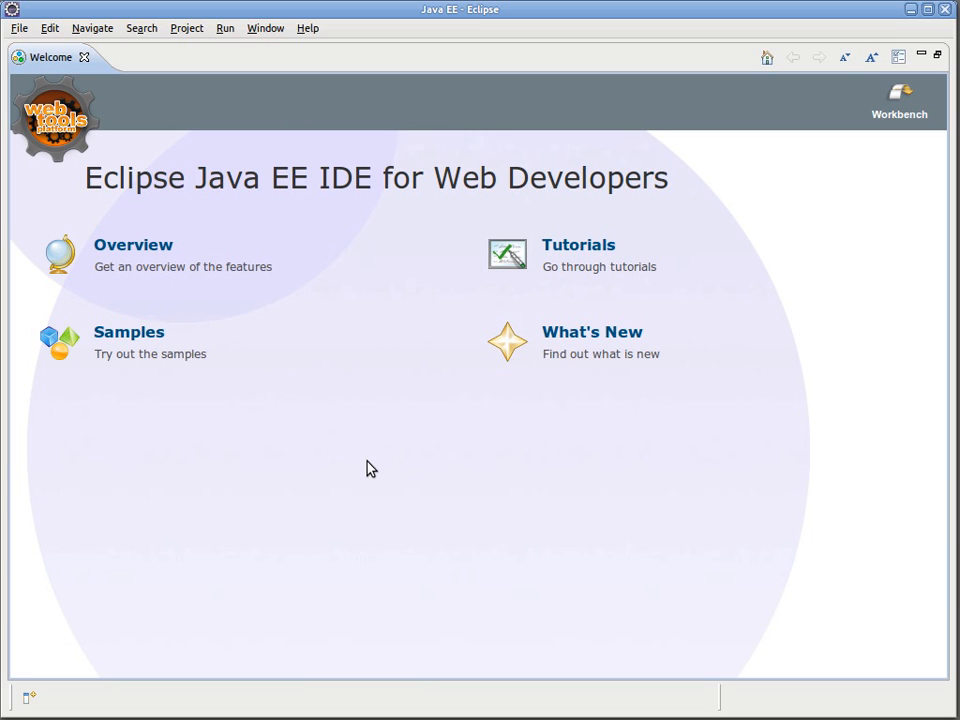
- Search the Eclipse Marketplace for "egit"
{"action": "left_click", "coordinate": [308, 29]}
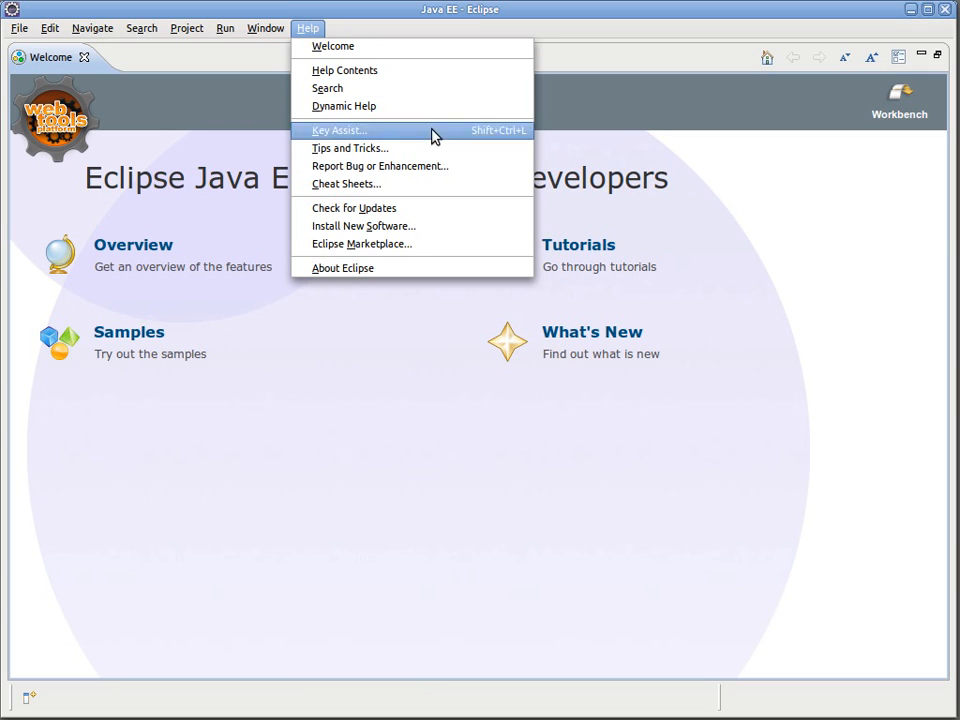
{"action": "left_click", "coordinate": [441, 244]}
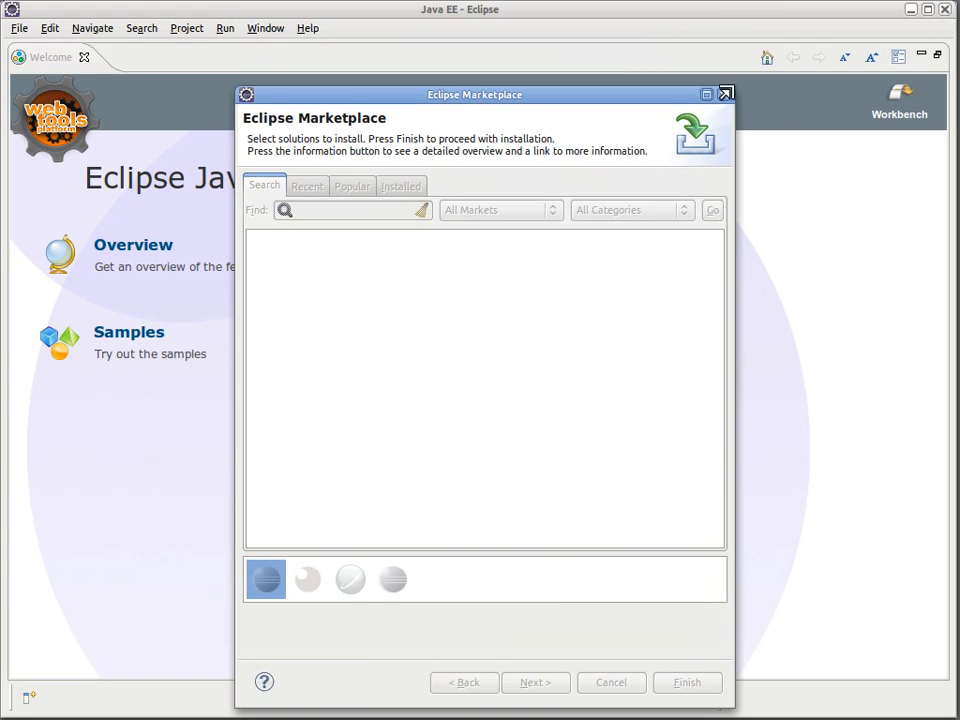
{"action": "left_click_drag", "start_coordinate": [658, 101], "coordinate": [689, 67]}
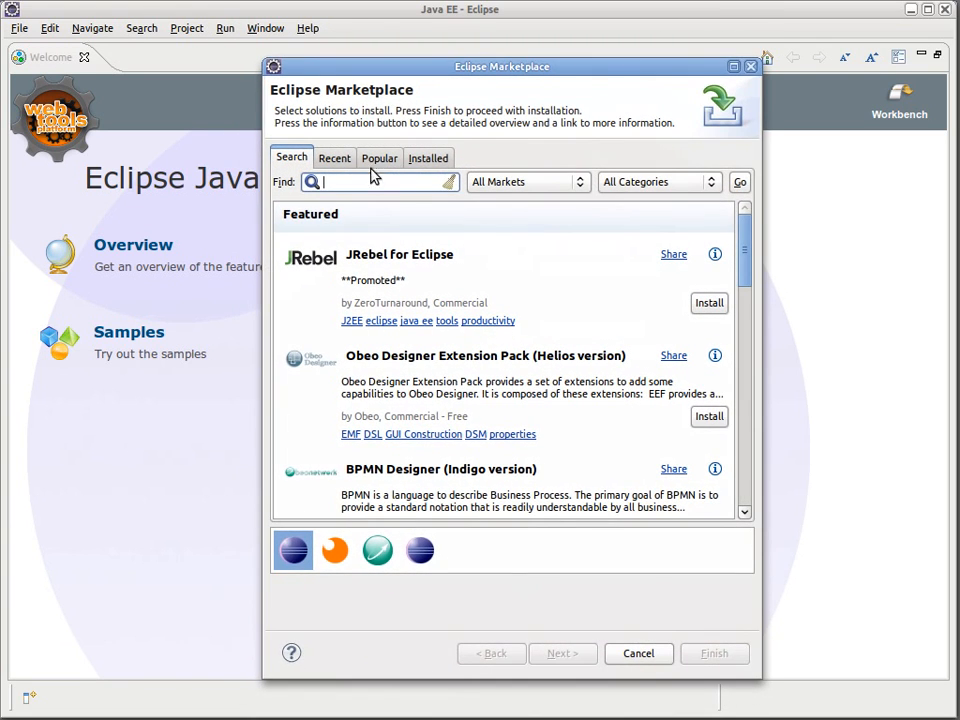
{"action": "type", "text": "egit"}
{"action": "key", "text": "Return"}
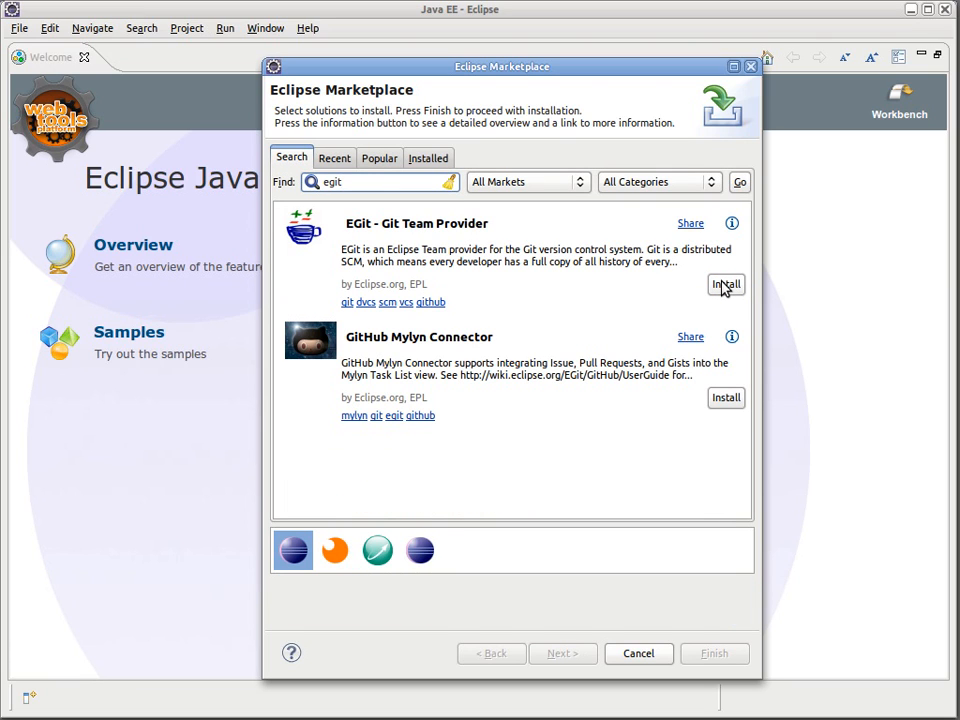
- Install EGit - Git Team Provider with its EGit and JGit features, accepting the license and postponing the restart
{"action": "left_click", "coordinate": [725, 286]}
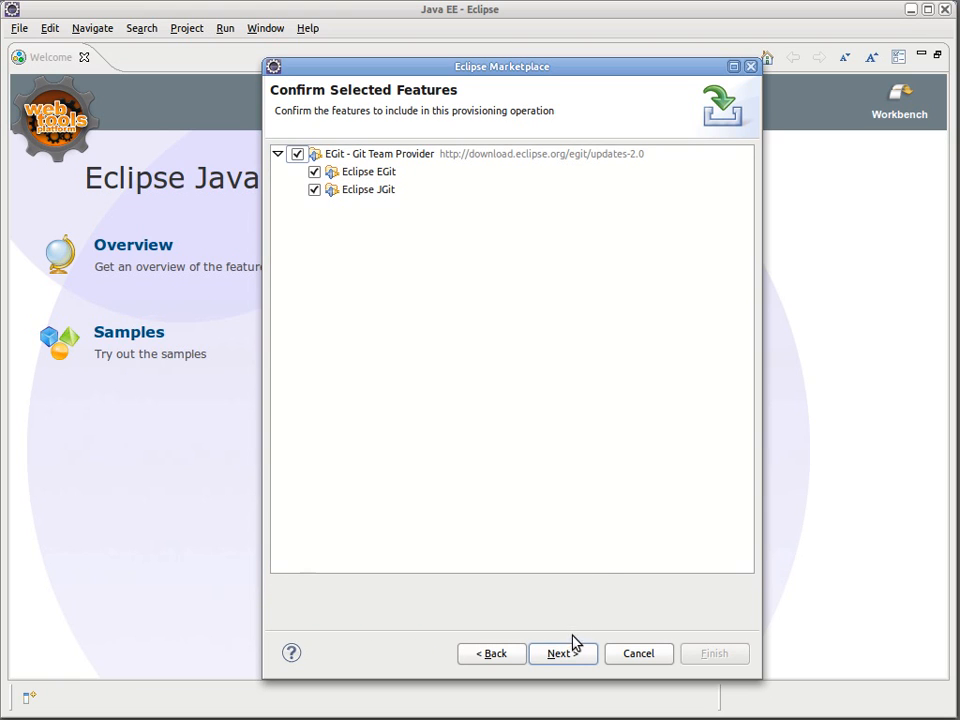
{"action": "left_click", "coordinate": [560, 655]}
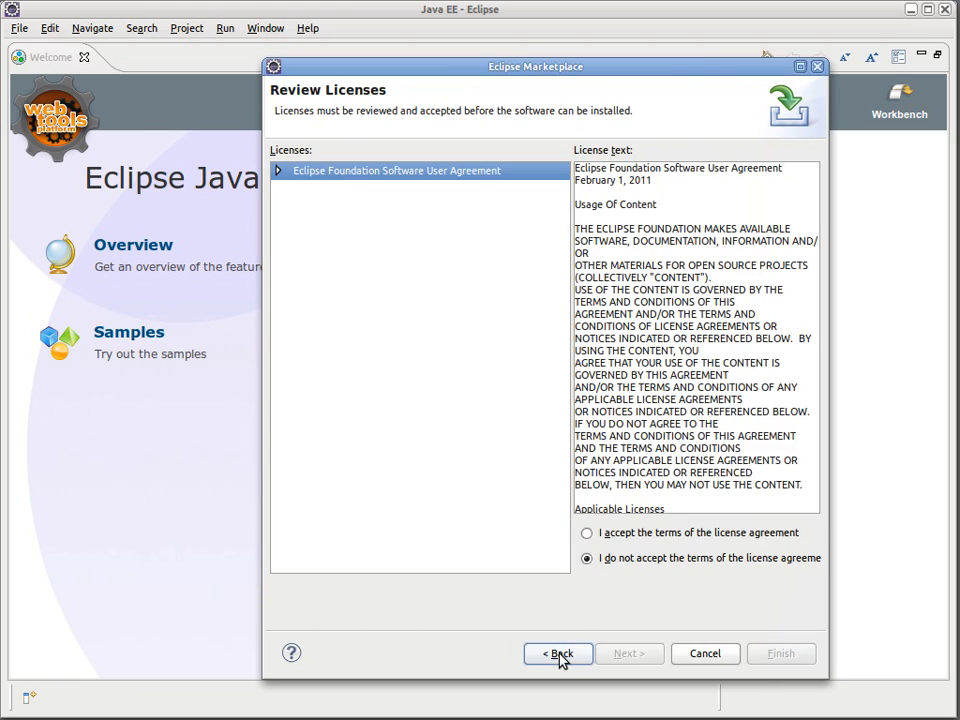
{"action": "left_click", "coordinate": [586, 535]}
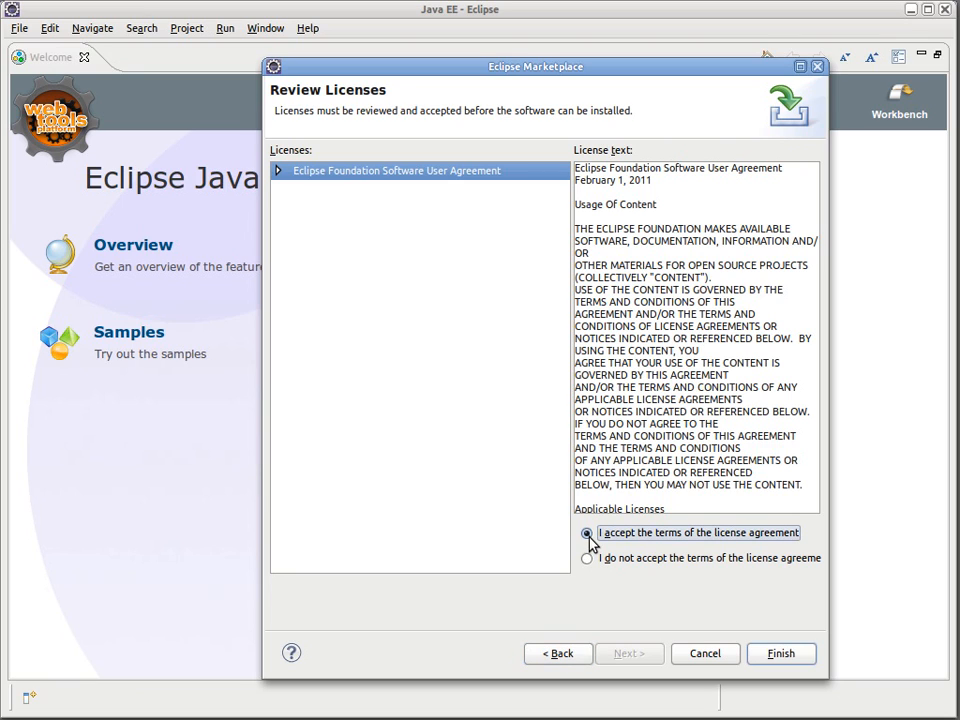
{"action": "left_click", "coordinate": [780, 656]}
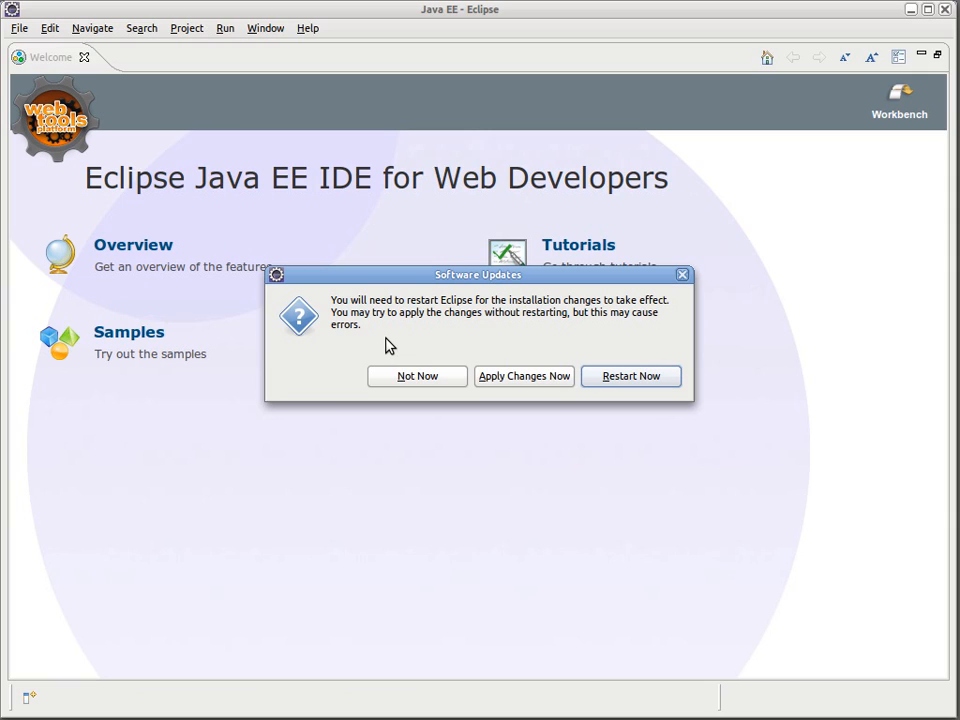
{"action": "left_click", "coordinate": [420, 378]}
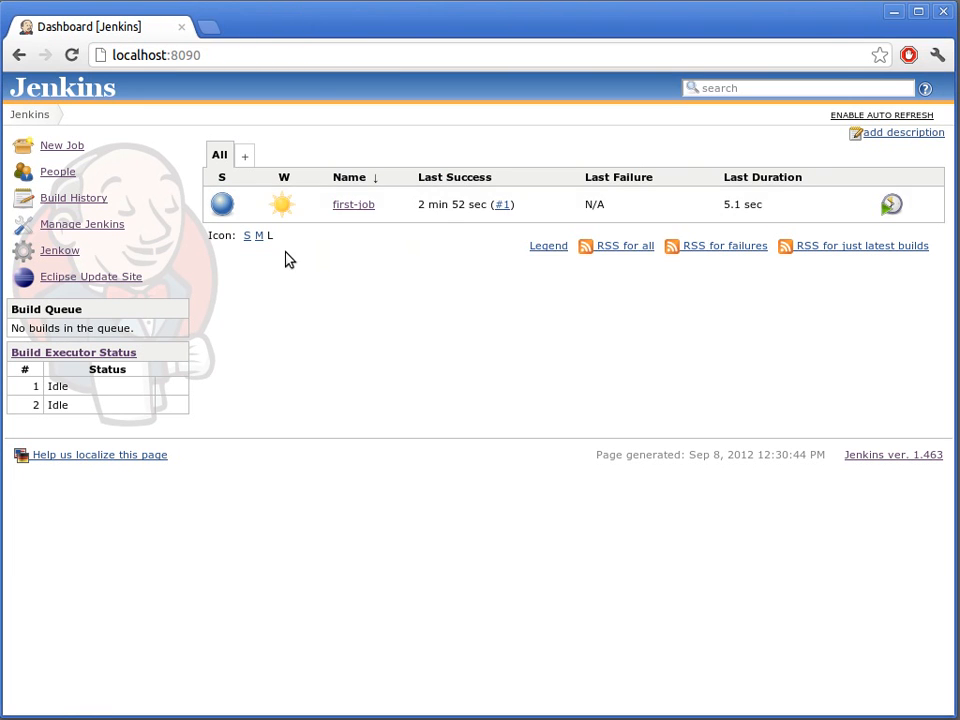
- Copy the link address of the Eclipse update site published by Jenkins
{"action": "left_click", "coordinate": [97, 279]}
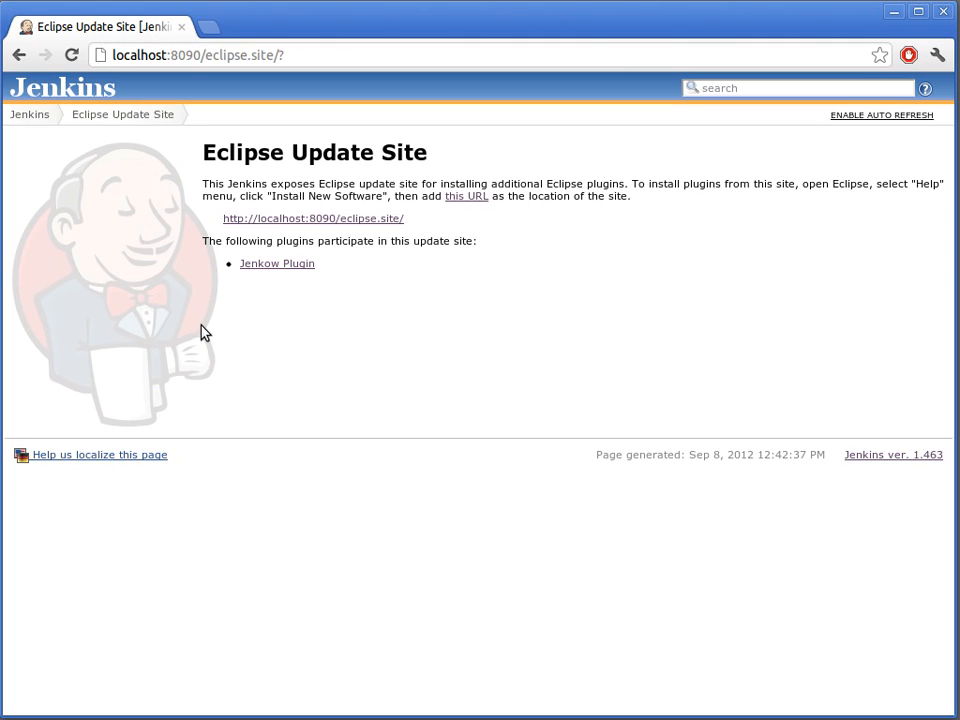
{"action": "right_click", "coordinate": [320, 221]}
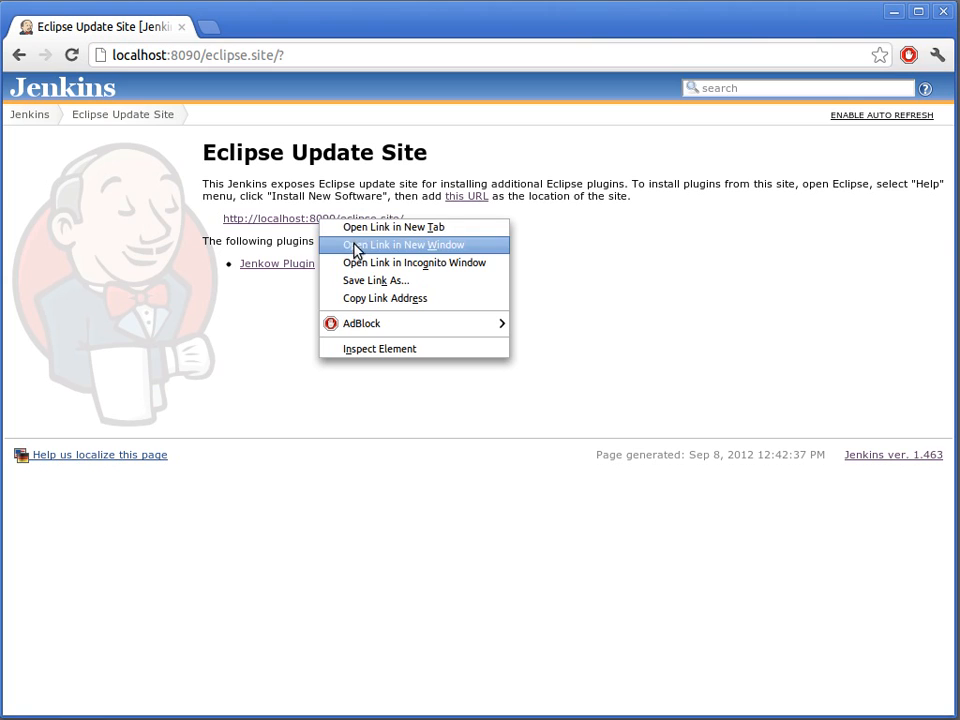
{"action": "left_click", "coordinate": [445, 299]}
{"action": "key", "text": "alt+Tab"}
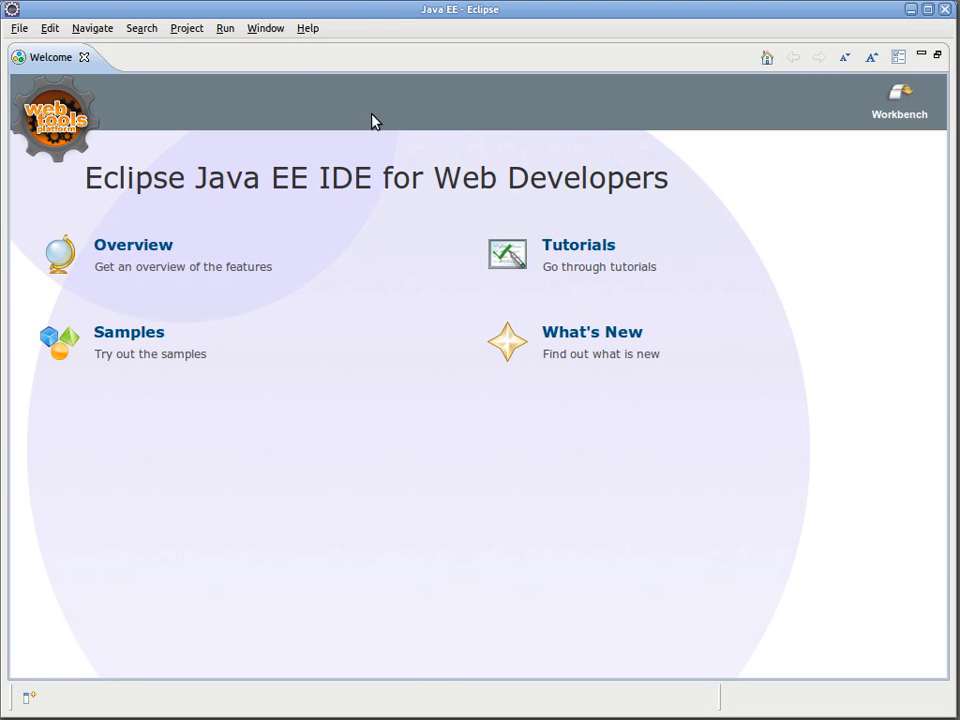
{"action": "left_click", "coordinate": [308, 30]}
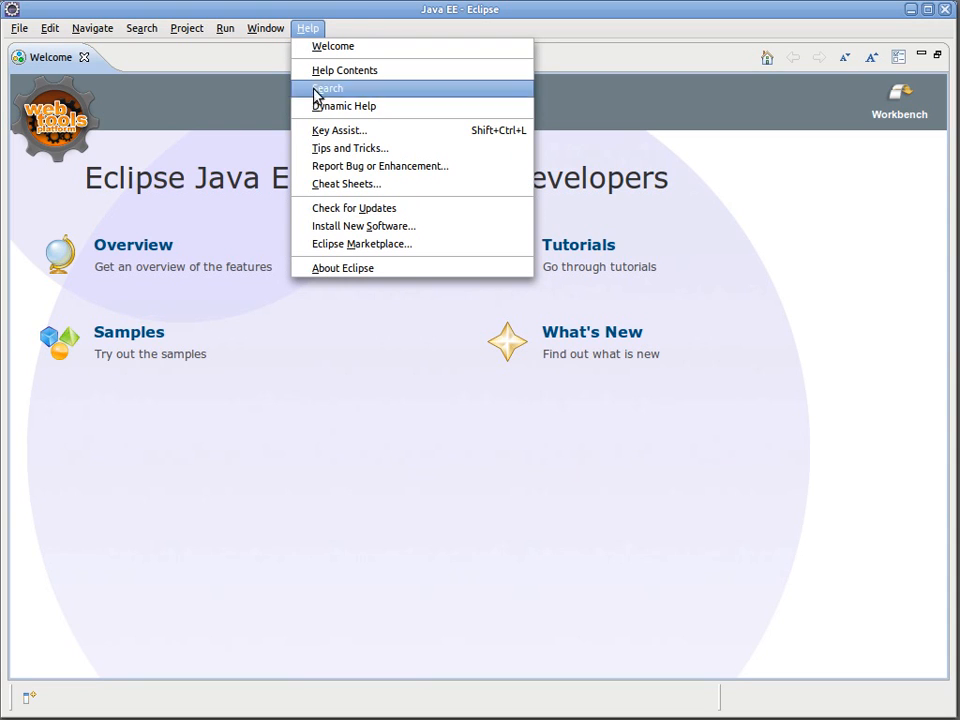
{"action": "left_click", "coordinate": [466, 228]}
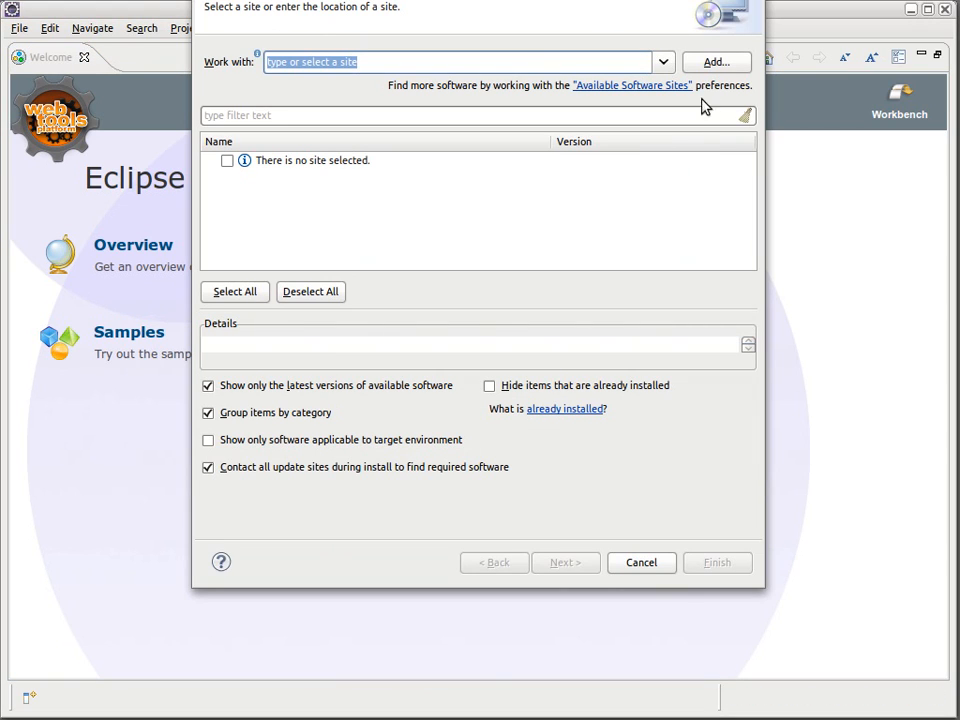
{"action": "left_click", "coordinate": [714, 63]}
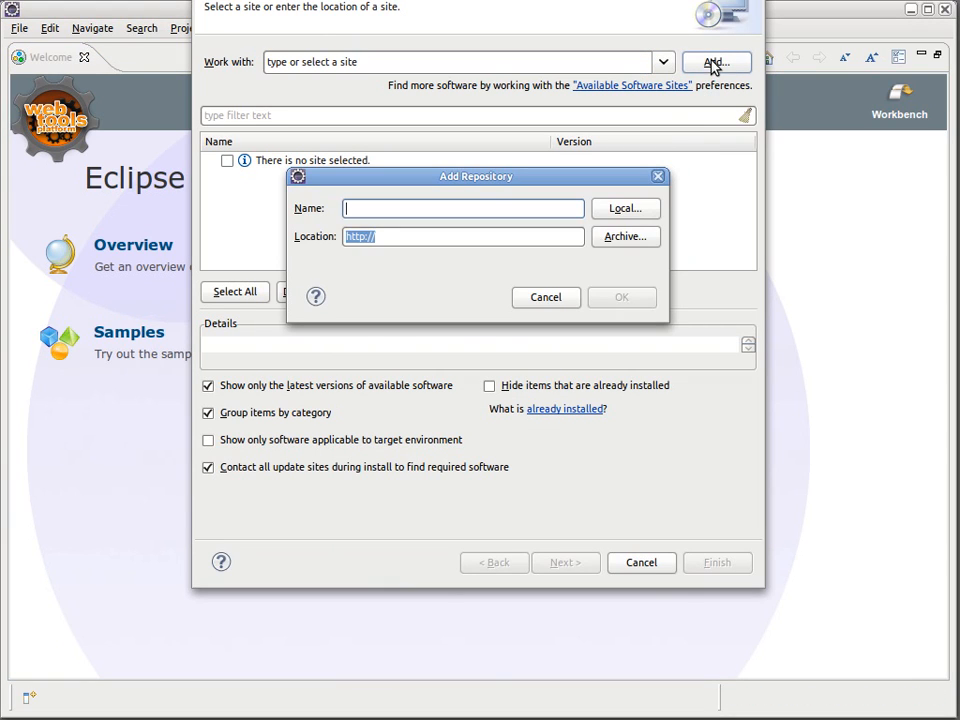
{"action": "left_click", "coordinate": [554, 297]}
{"action": "left_click_drag", "start_coordinate": [638, 1], "coordinate": [657, 36]}
{"action": "left_click", "coordinate": [729, 139]}
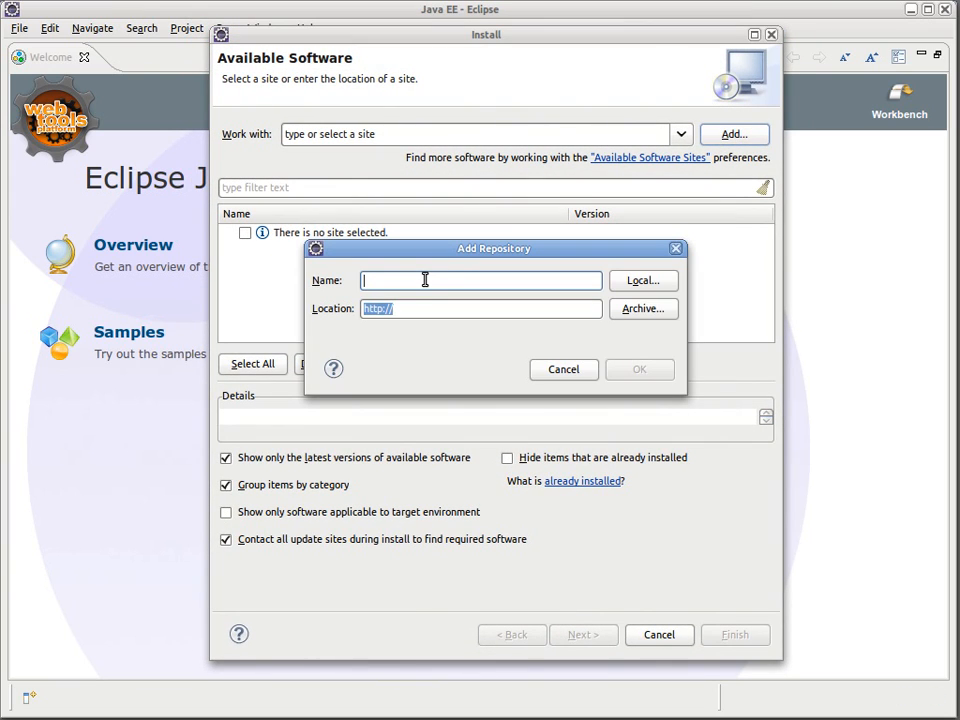
{"action": "type", "text": "Jenkow"}
{"action": "key", "text": "Tab"}
{"action": "key", "text": "BackSpace"}
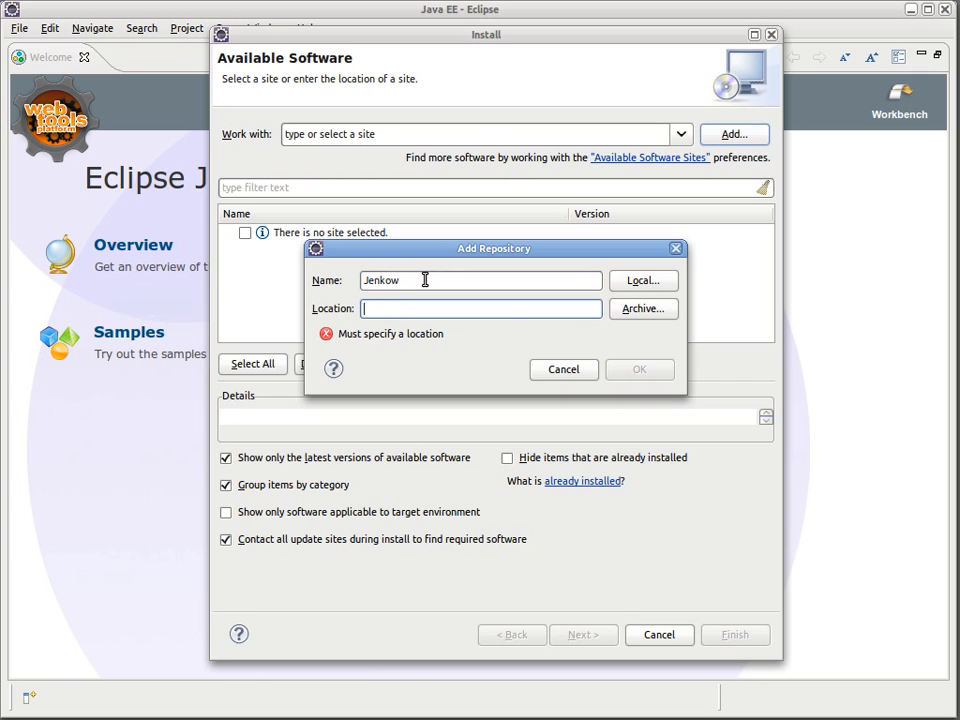
{"action": "type", "text": "http://localhost:8090/eclipse.site/"}
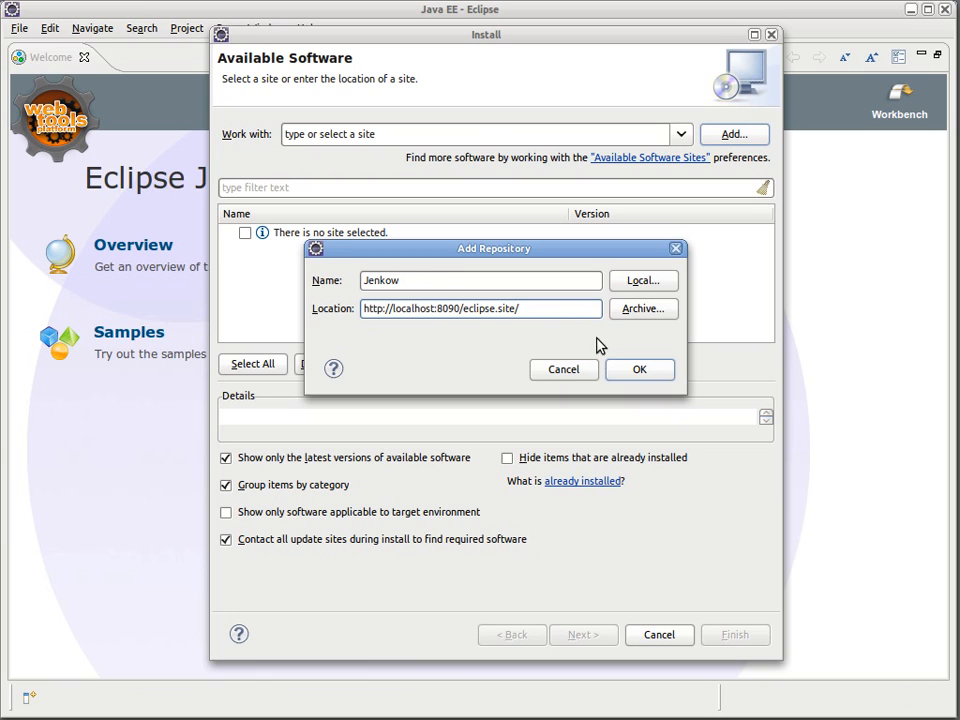
{"action": "left_click", "coordinate": [634, 369]}
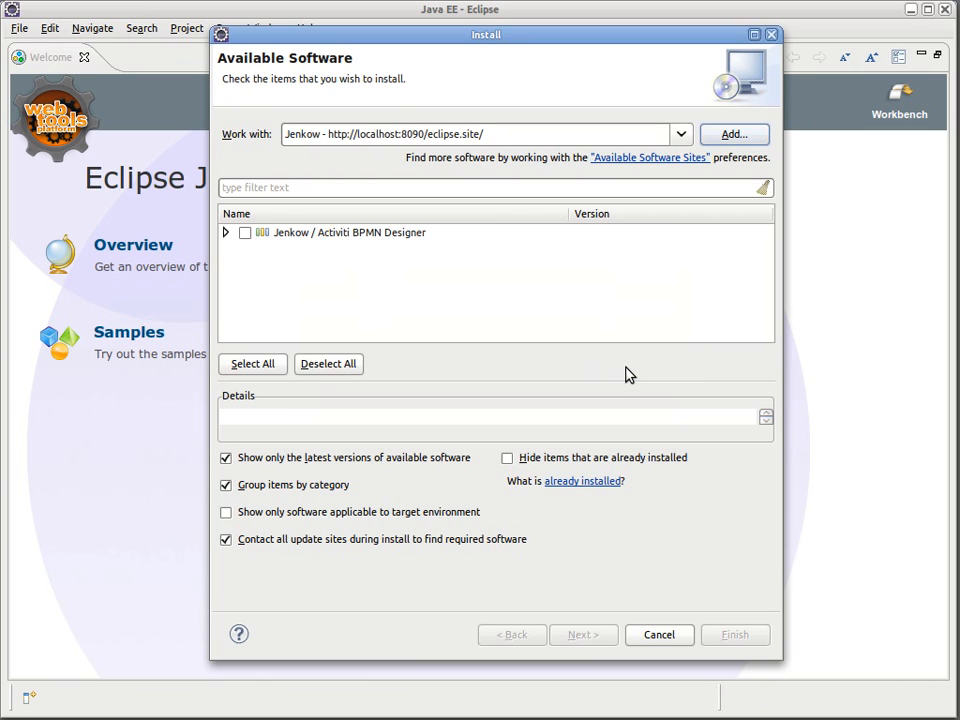
- Choose all features under Jenkow / Activiti BPMN Designer for installation and proceed to the license review
{"action": "left_click", "coordinate": [225, 232]}
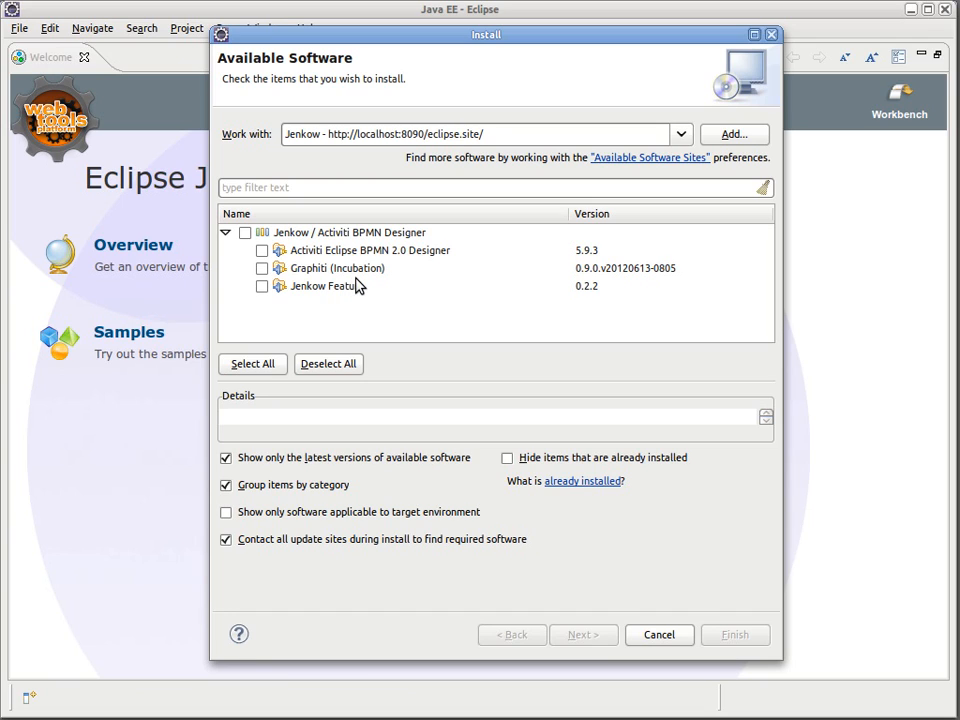
{"action": "left_click", "coordinate": [266, 368]}
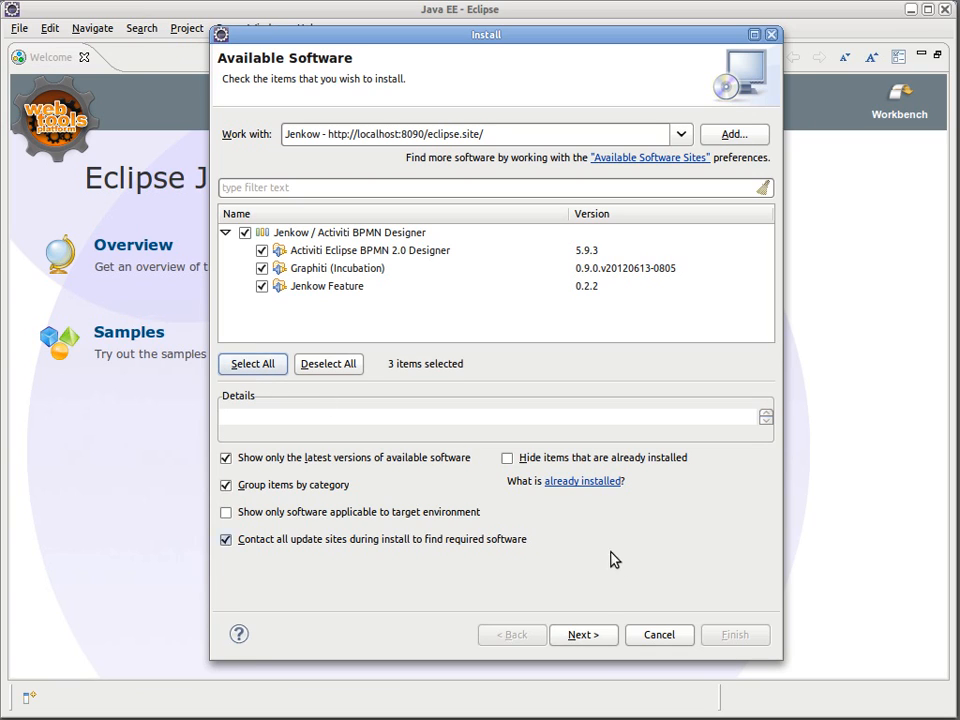
{"action": "left_click", "coordinate": [584, 634]}
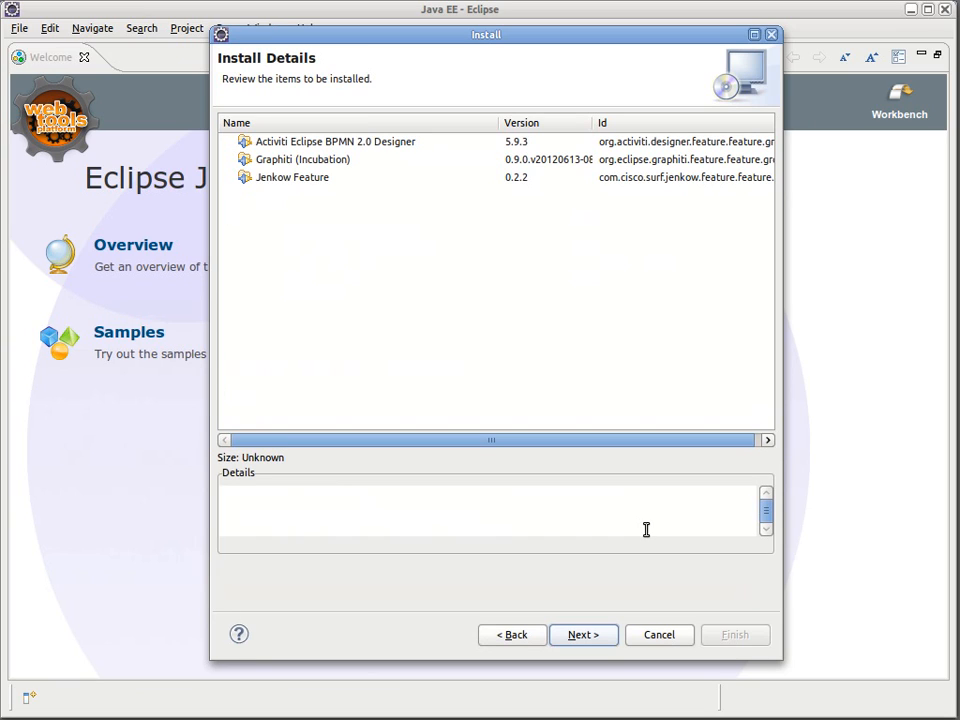
{"action": "left_click", "coordinate": [583, 641]}
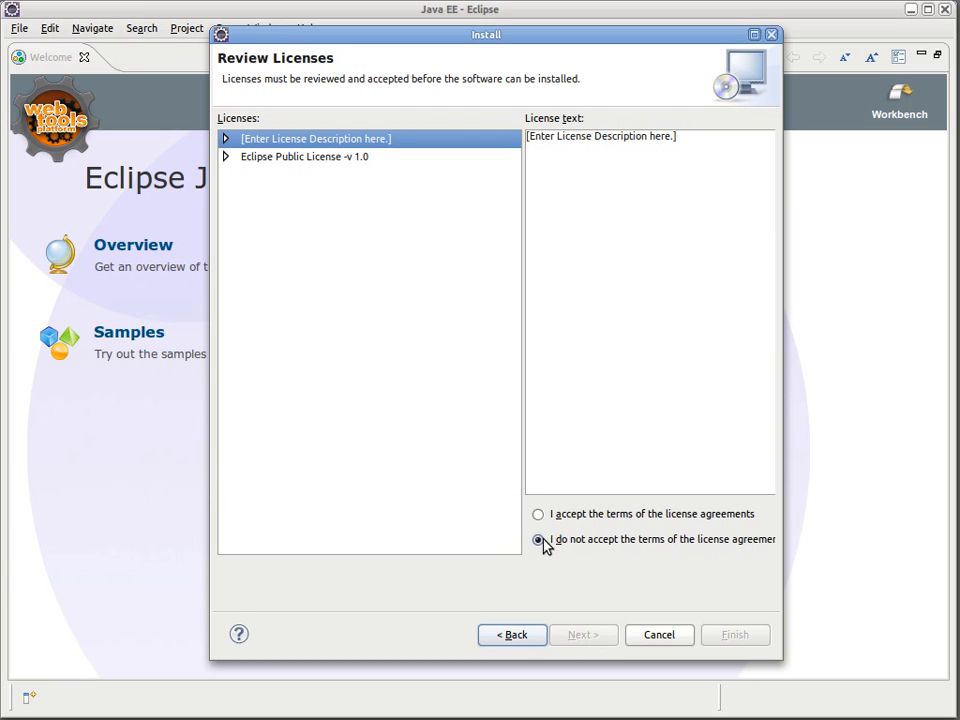
- Install the chosen Jenkow features, accepting the license agreements and unsigned content, and restart Eclipse to apply the changes
{"action": "left_click", "coordinate": [538, 515]}
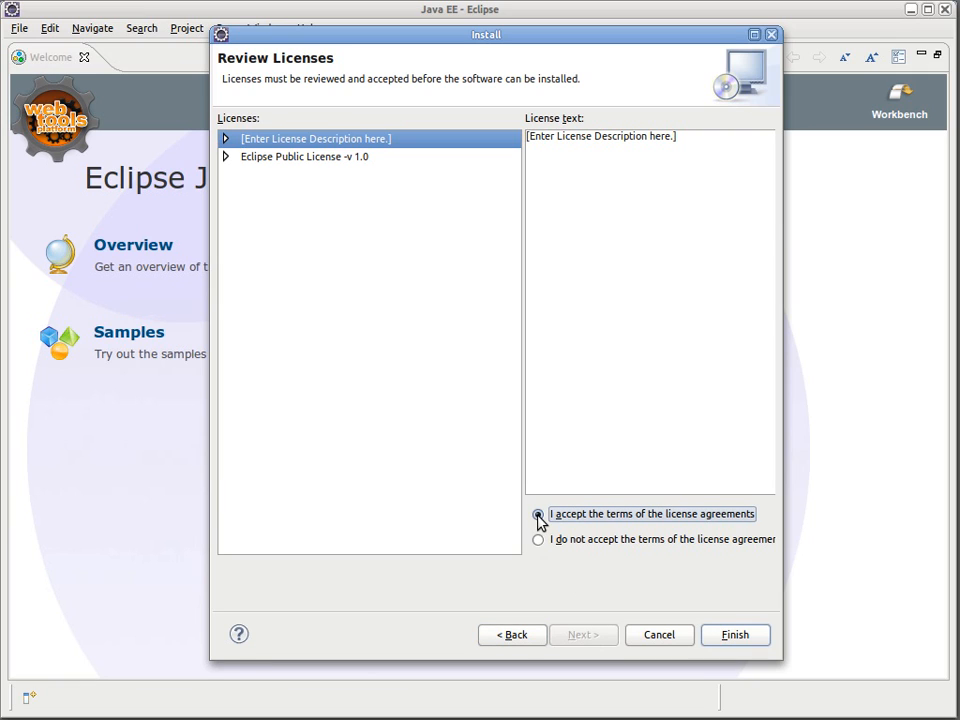
{"action": "left_click", "coordinate": [733, 637]}
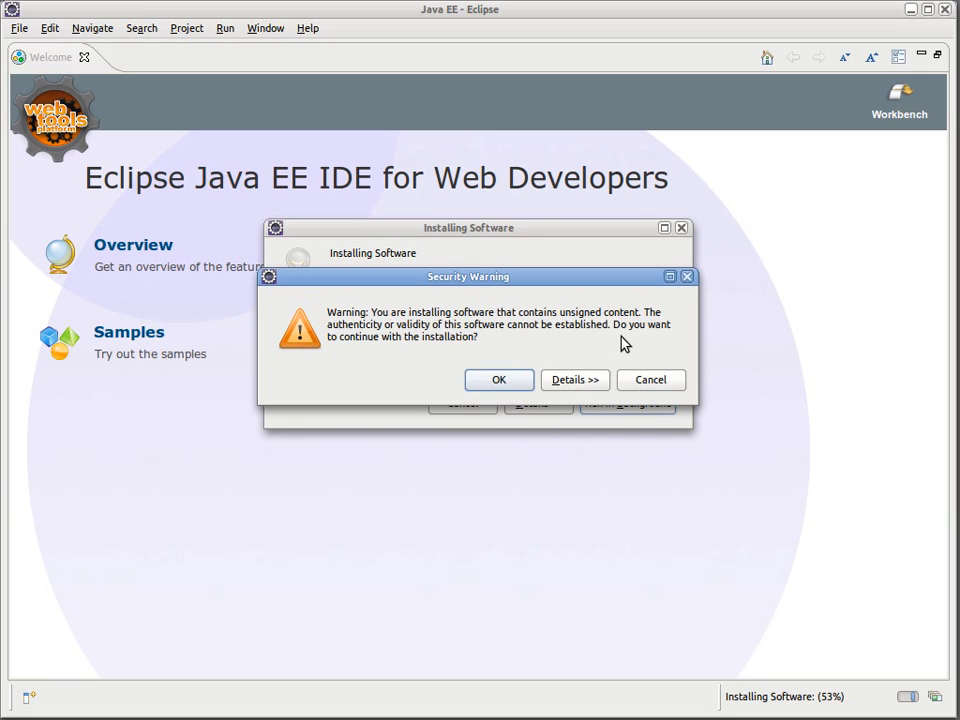
{"action": "left_click", "coordinate": [500, 381]}
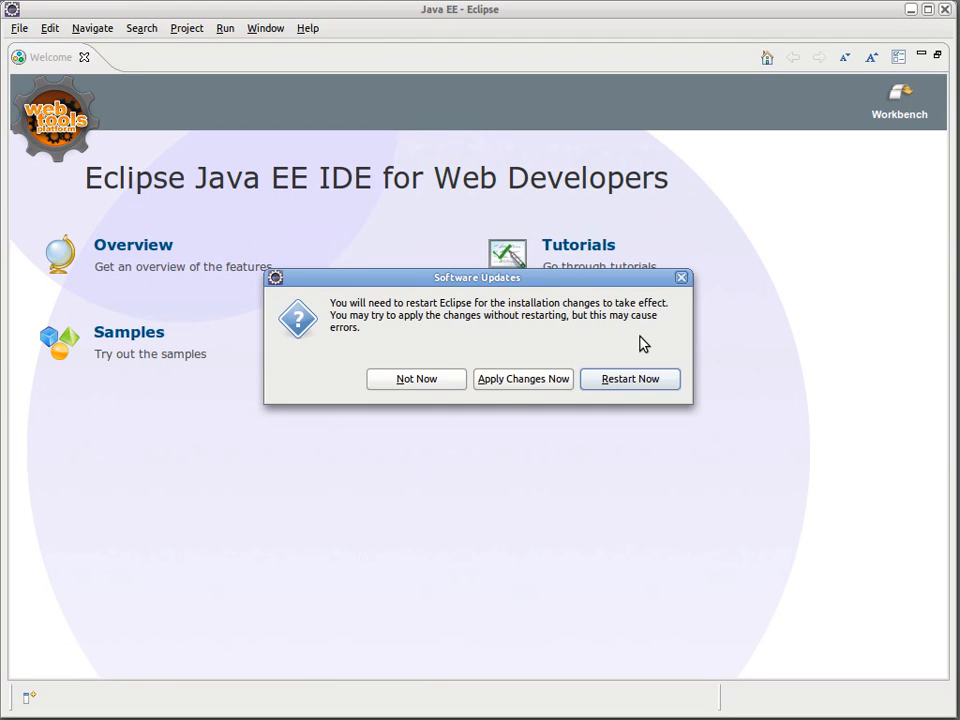
{"action": "left_click", "coordinate": [624, 385]}
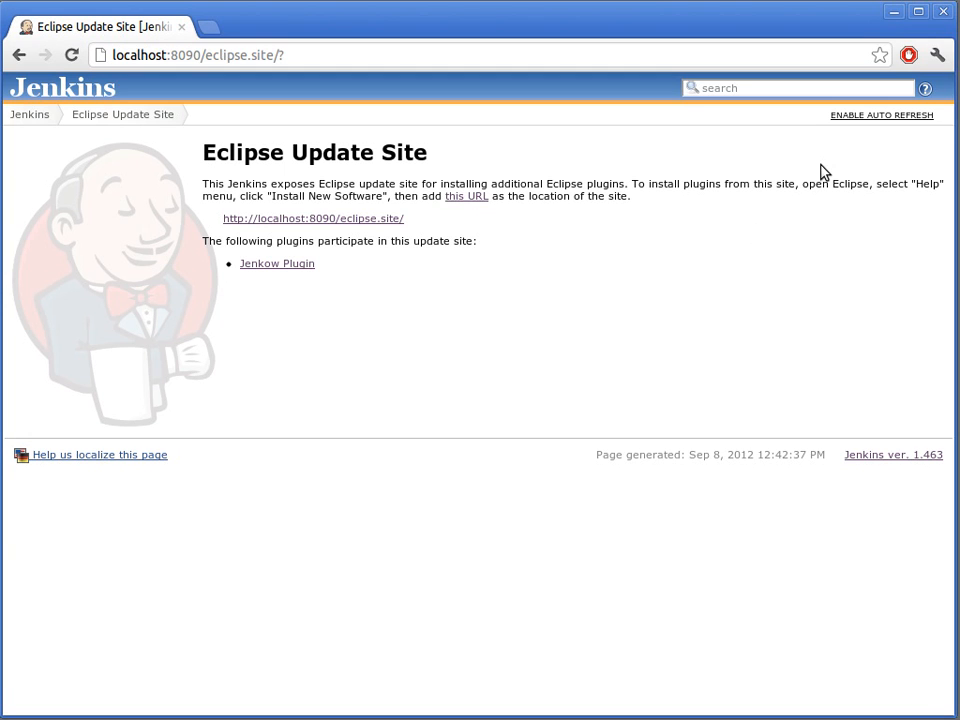